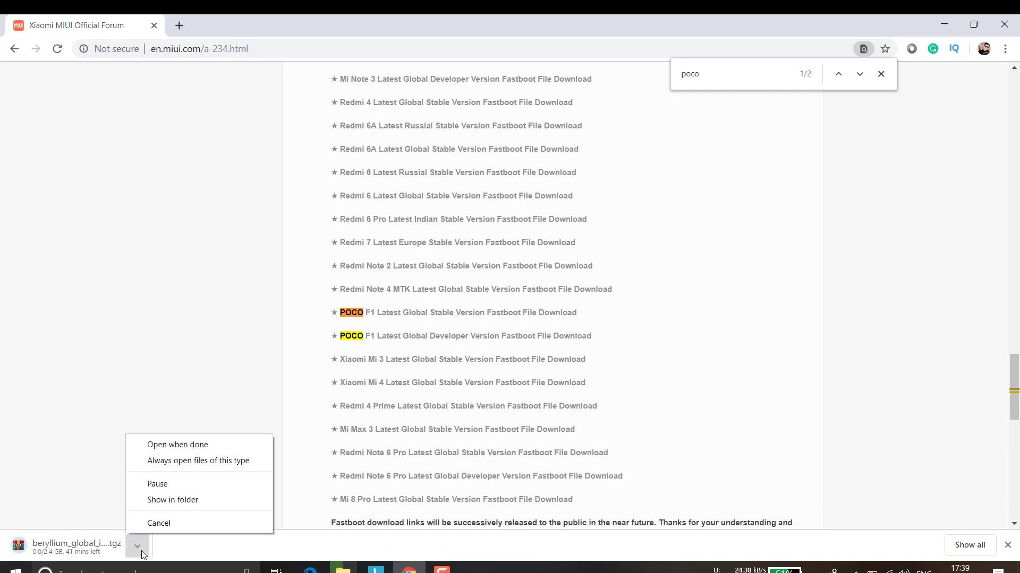
Step: Cancel the POCO F1 fastboot ROM download in Chrome and minimize the browser
click(154, 525)
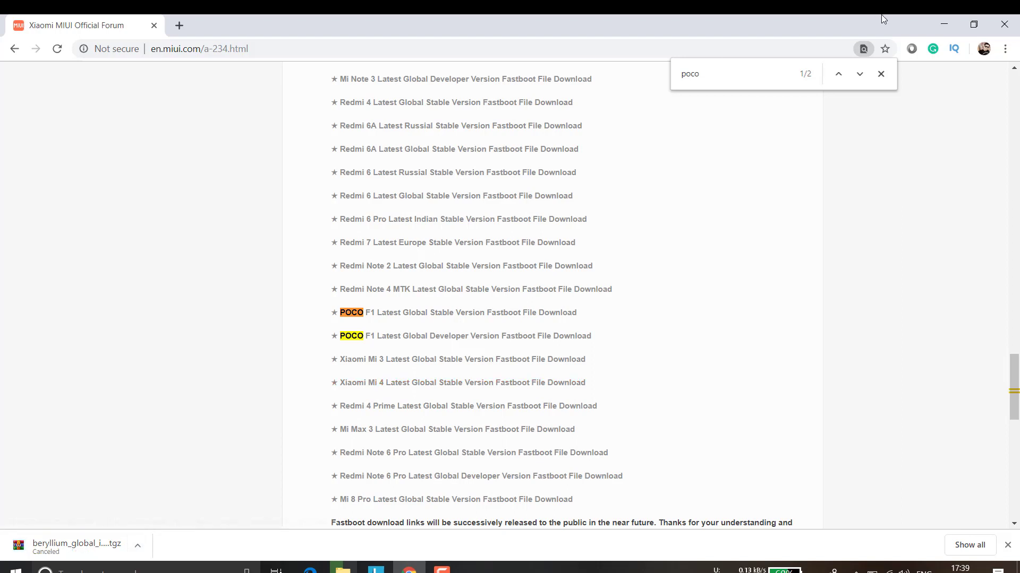
click(946, 22)
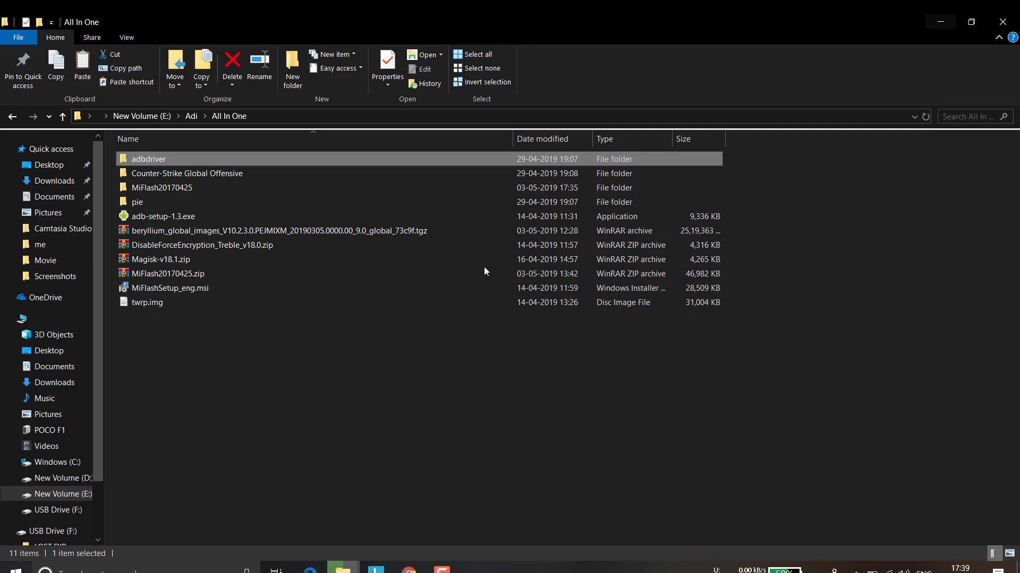
Step: Extract the beryllium_global_images .tgz archive with WinRAR into its own beryllium folder
mouse_move(277, 198)
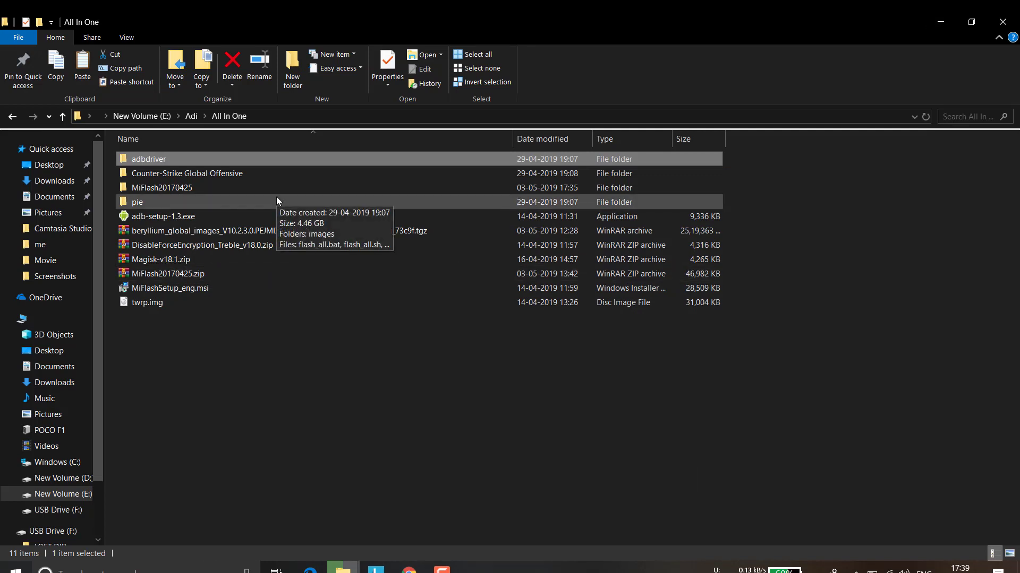
click(238, 231)
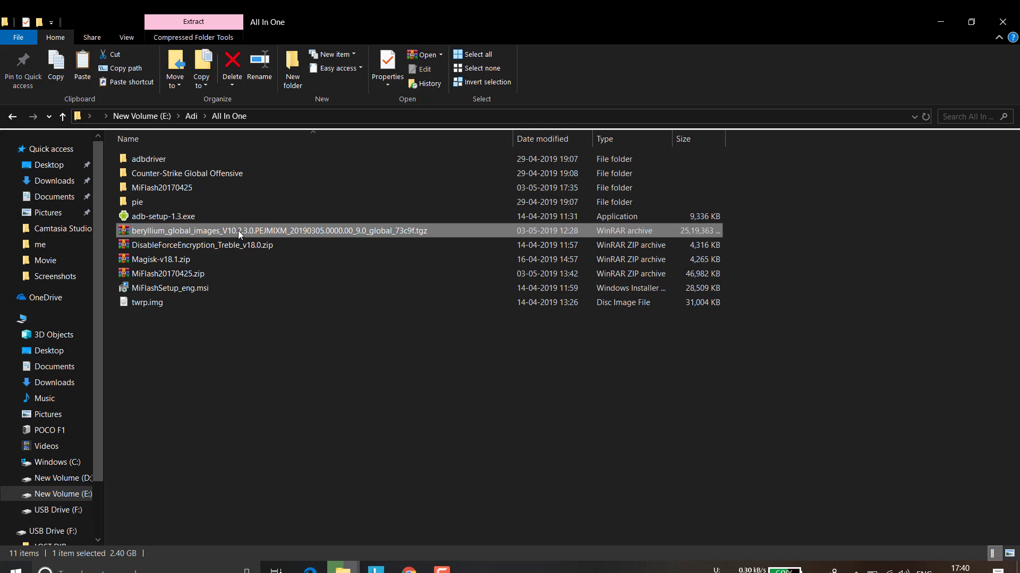
right_click(238, 230)
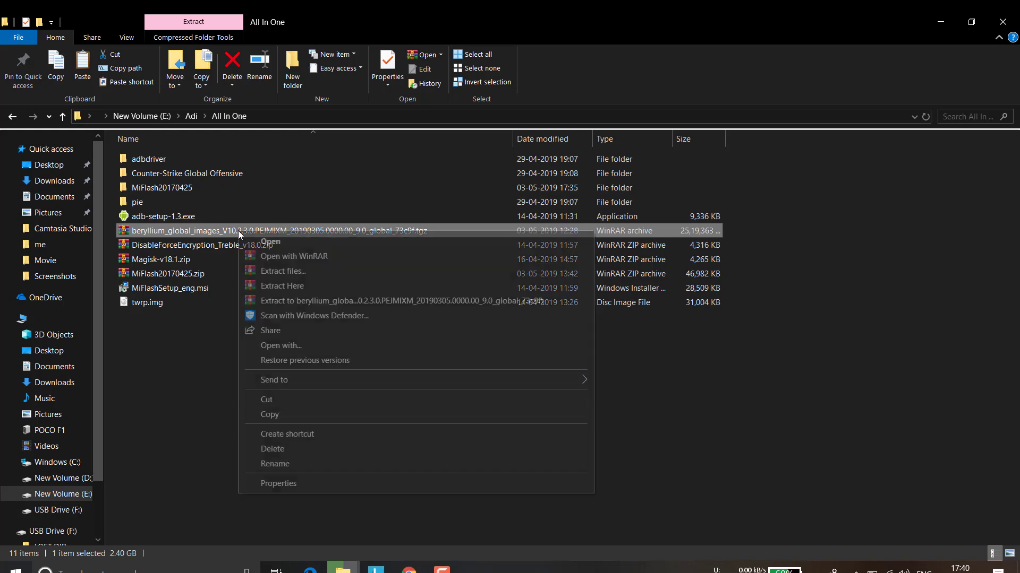
click(266, 302)
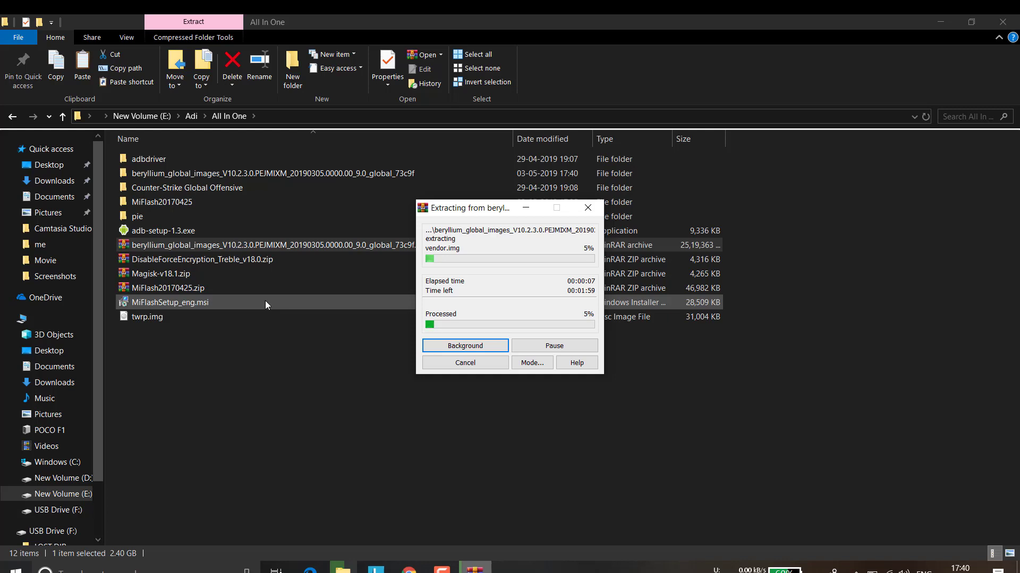
Step: Browse into MiFlash20170425\MiFlash20170425, then start MiFlash 2017.4.25.0 from the desktop shortcut
click(177, 287)
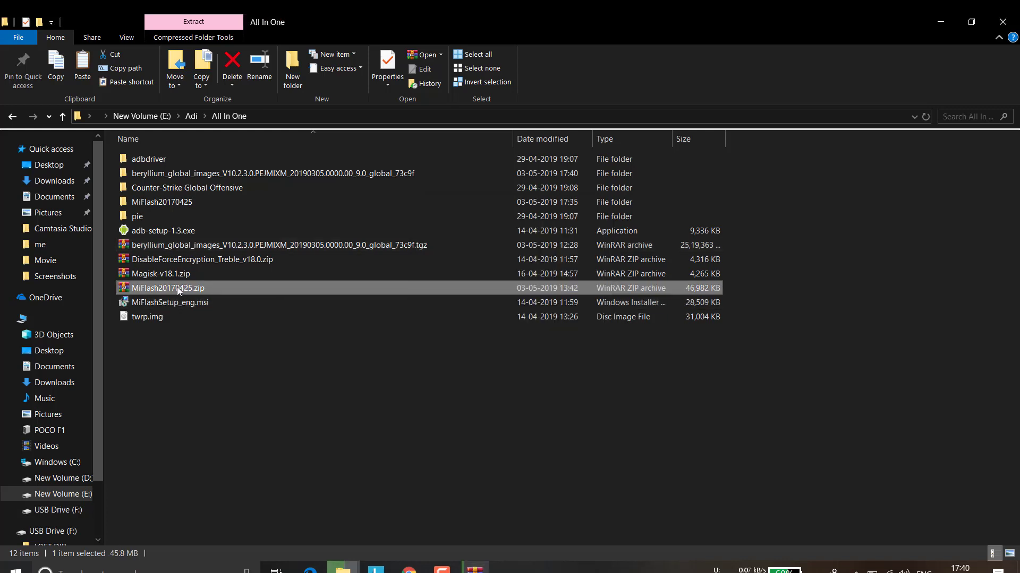
double_click(168, 202)
double_click(161, 162)
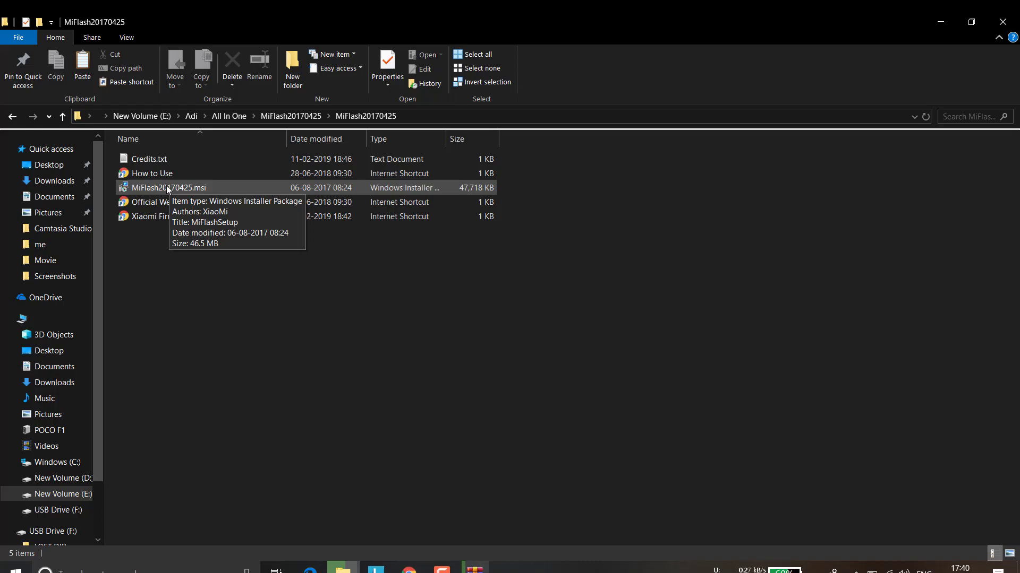
click(940, 22)
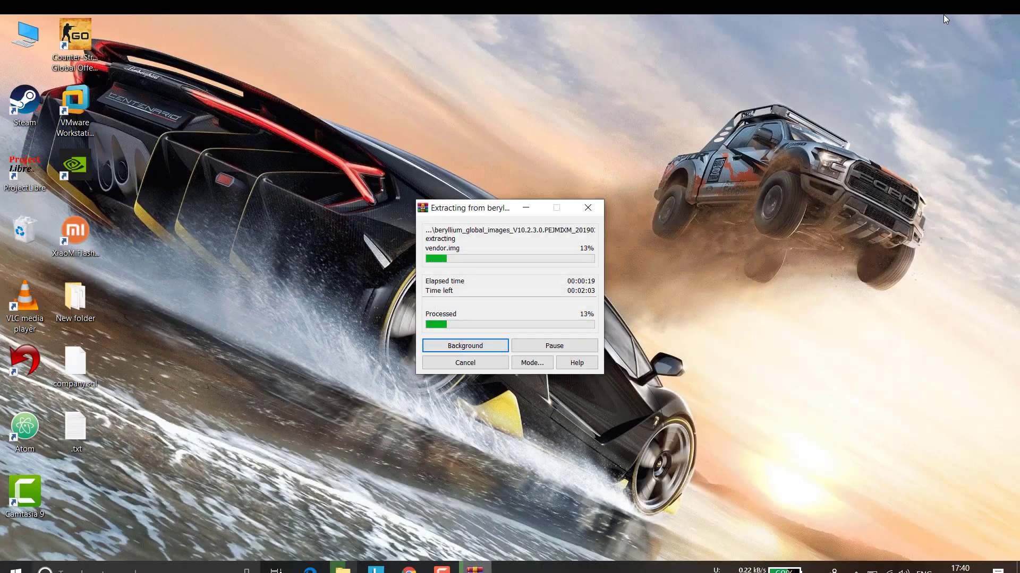
click(87, 243)
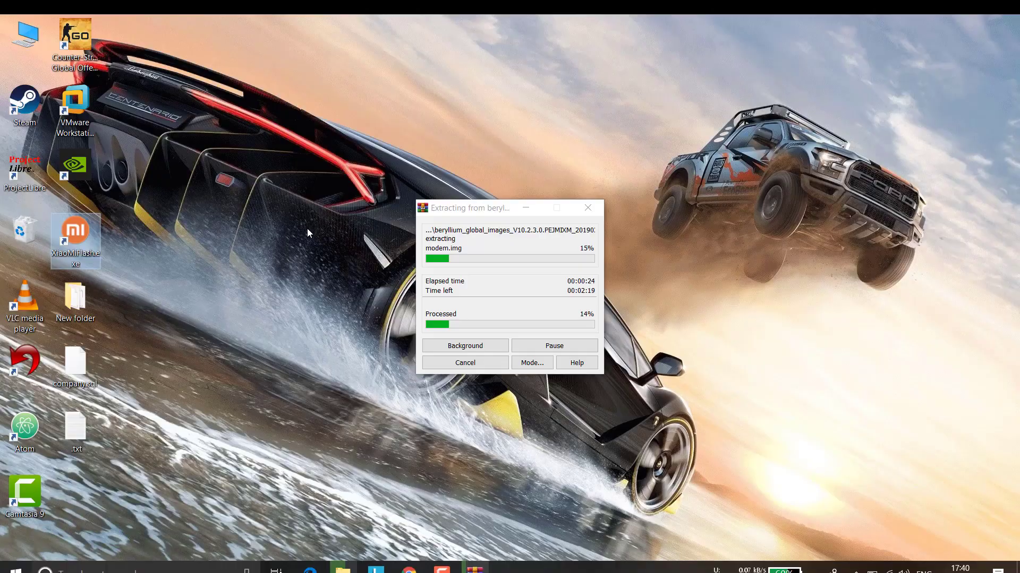
click(307, 230)
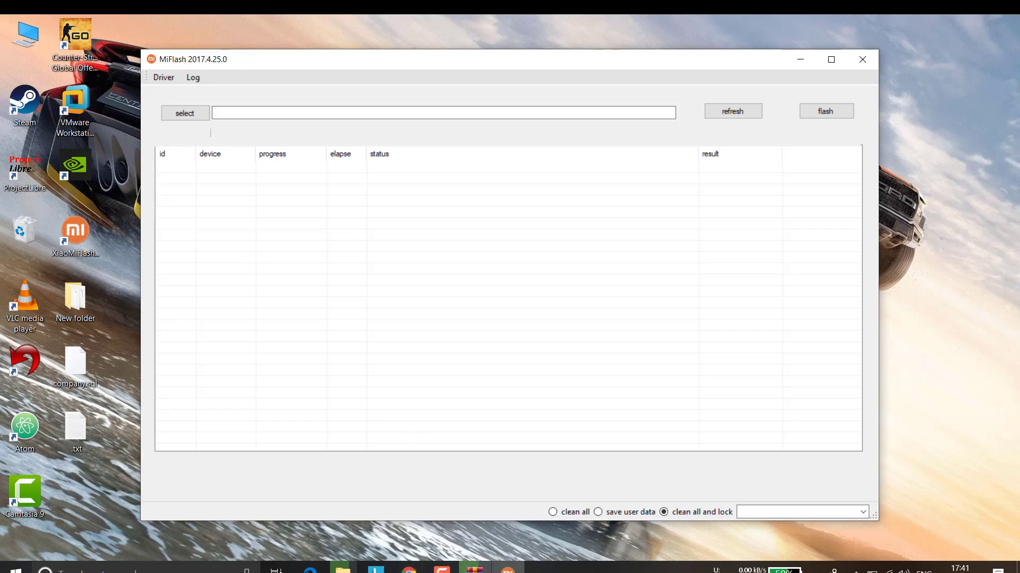
Step: Check the WinRAR extraction progress and return File Explorer to the All In One folder
click(474, 569)
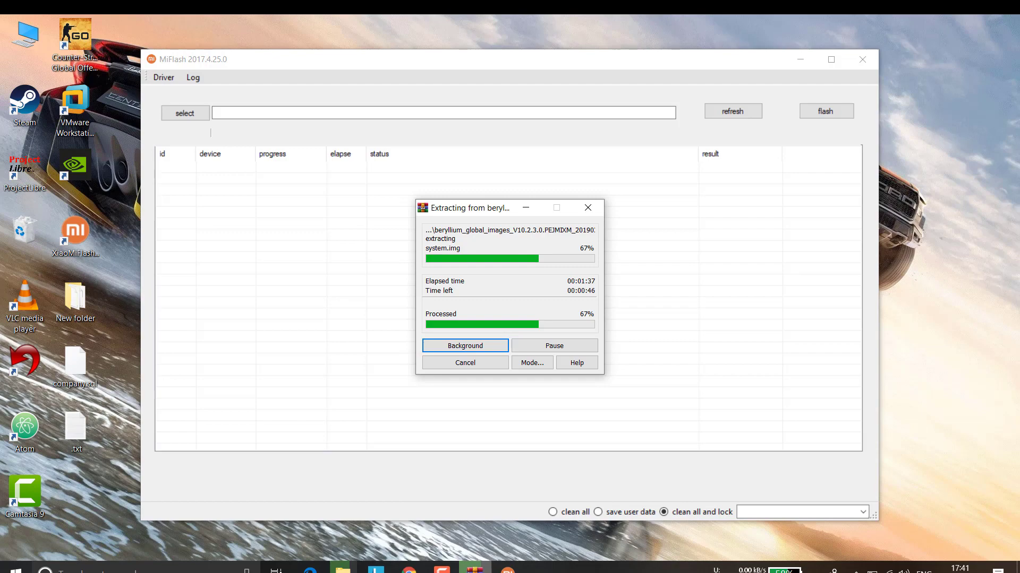
mouse_move(343, 569)
click(393, 523)
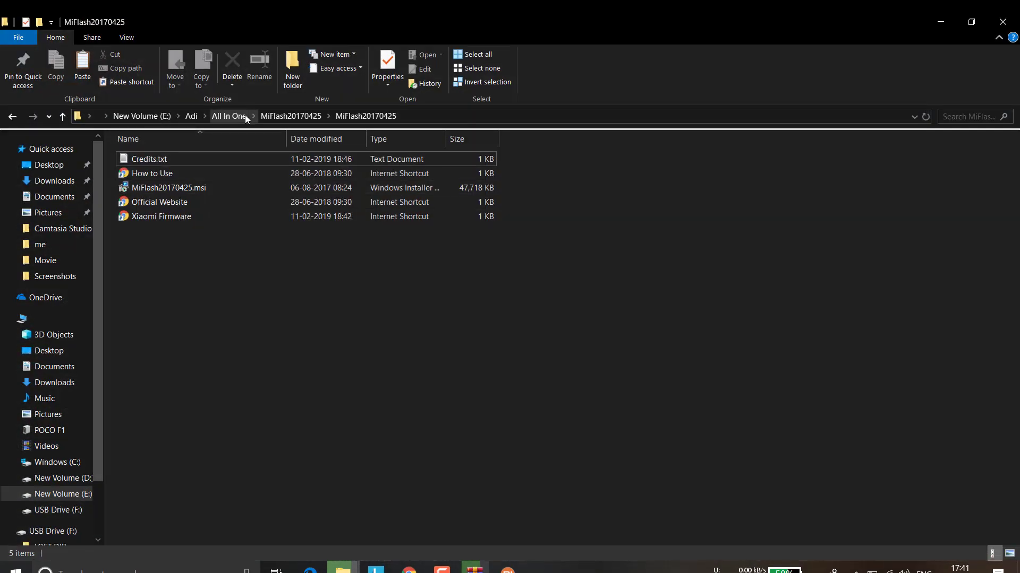
click(268, 116)
click(227, 115)
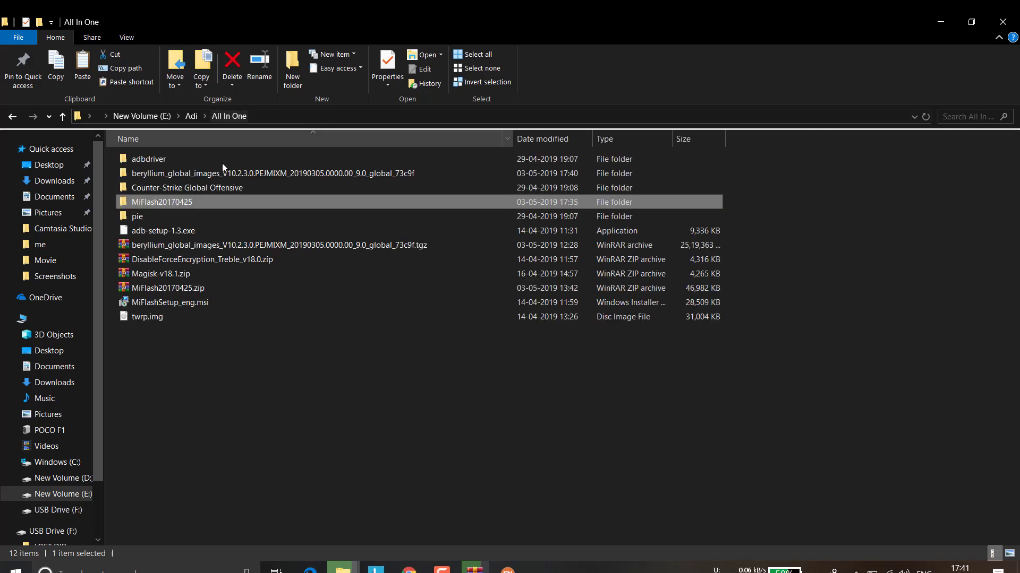
click(157, 233)
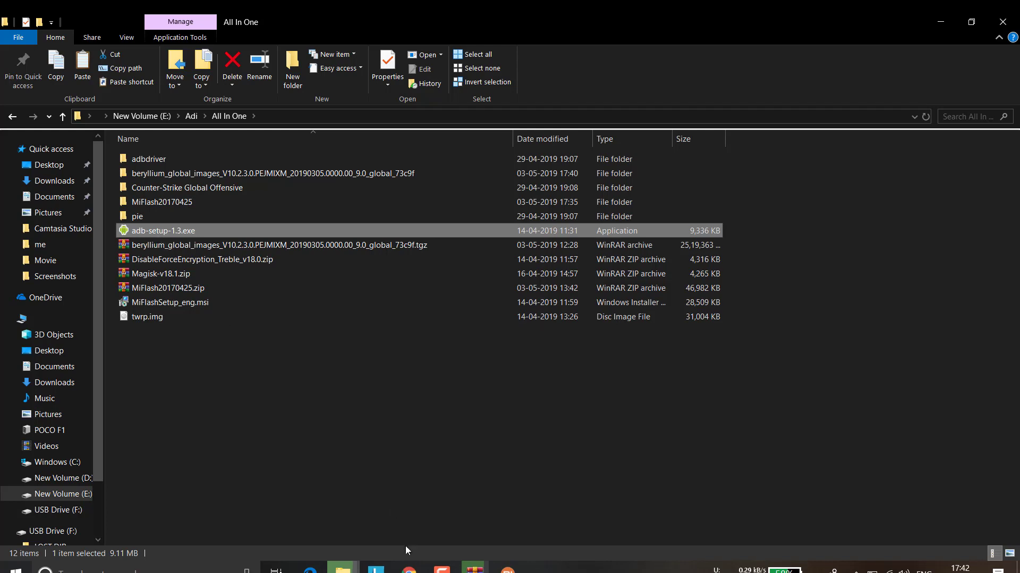
Step: Open the extracted beryllium_global_images folder and its inner ROM folder
click(231, 177)
double_click(232, 177)
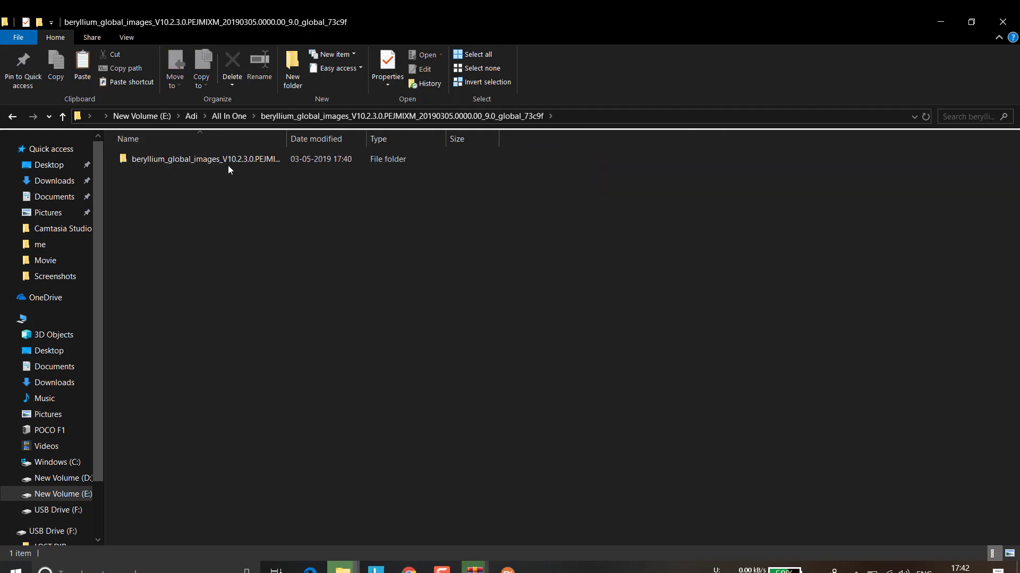
click(228, 164)
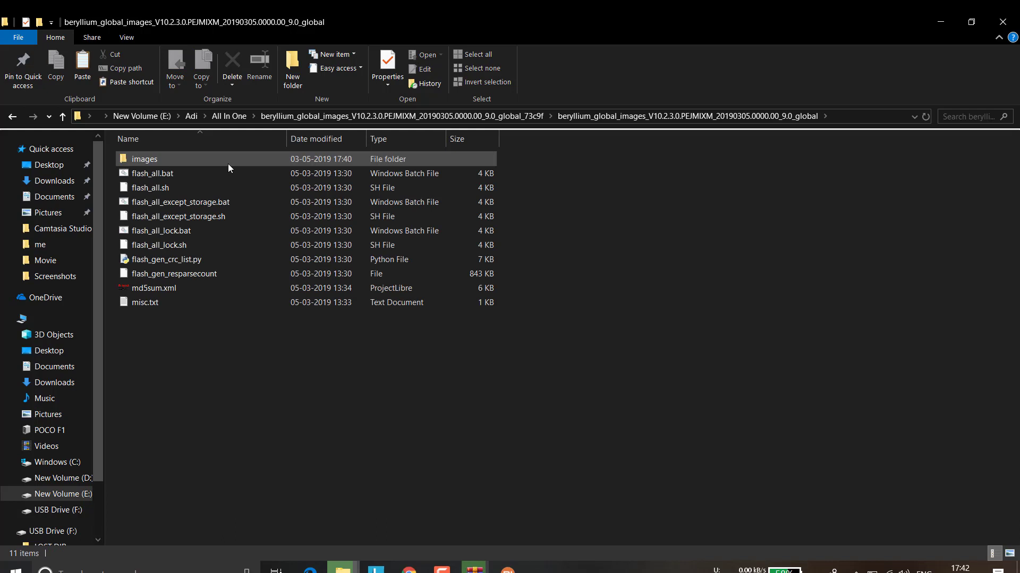
Step: Copy the ROM folder's full path from the address bar and minimize Explorer
click(846, 116)
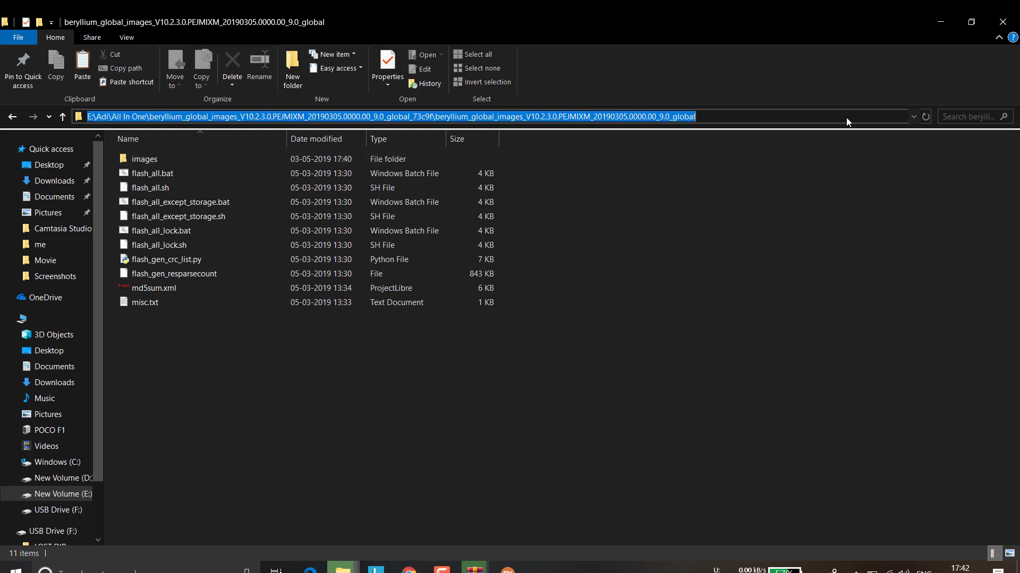
right_click(609, 117)
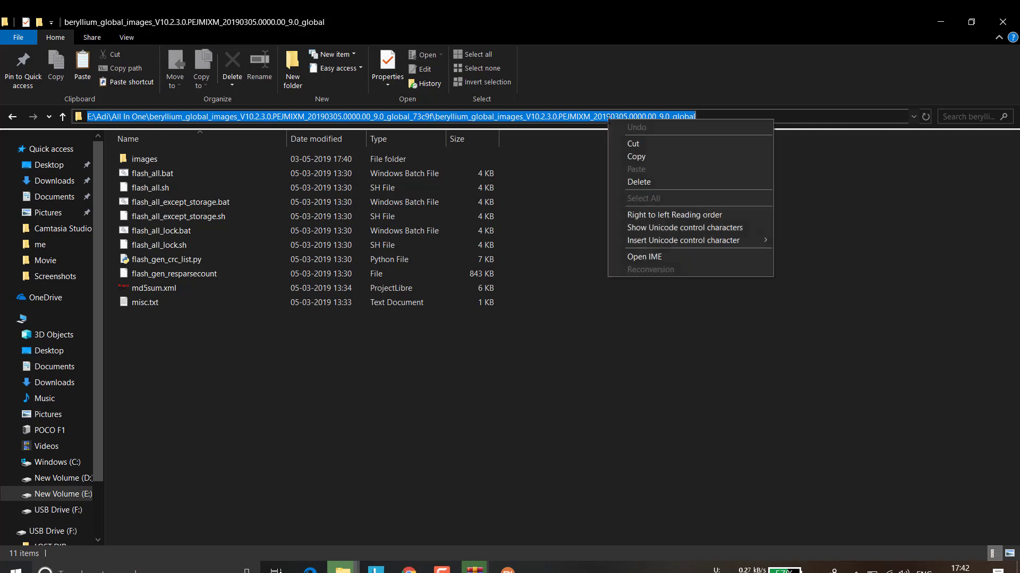
click(638, 159)
click(810, 201)
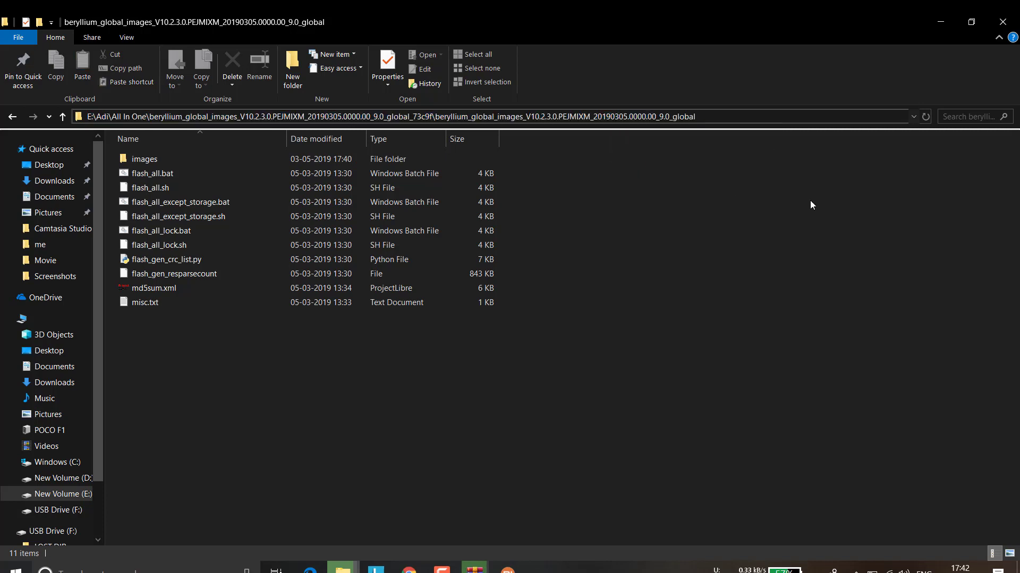
click(941, 21)
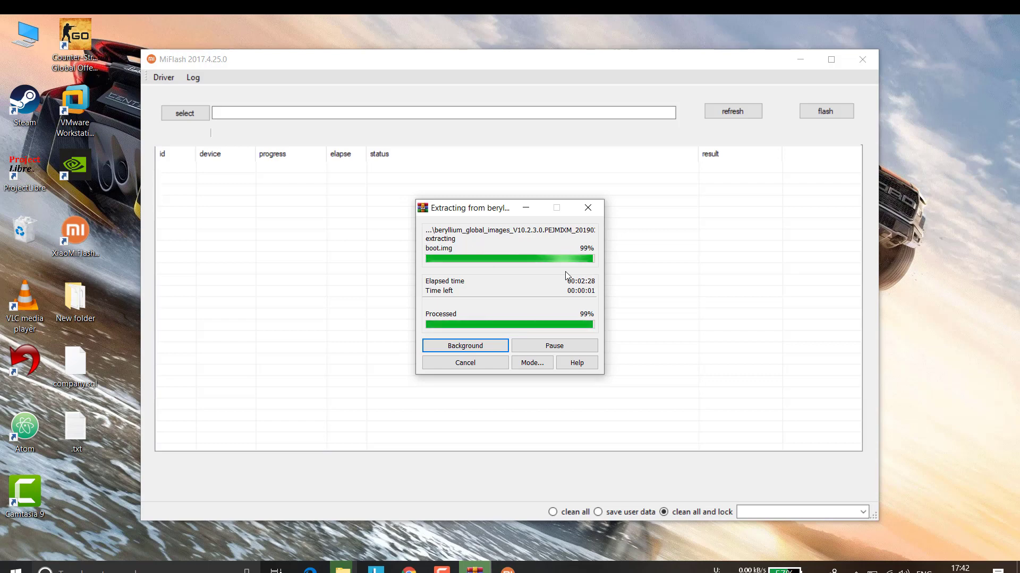
Step: Paste the beryllium ROM path into MiFlash and choose save user data (flash_all_except_storage.bat)
click(373, 111)
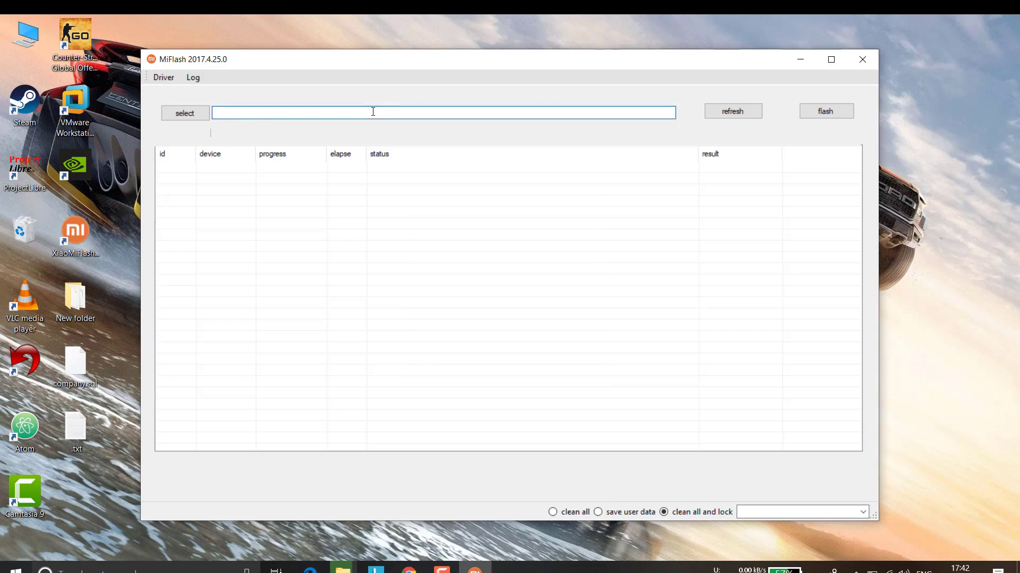
key(ctrl+v)
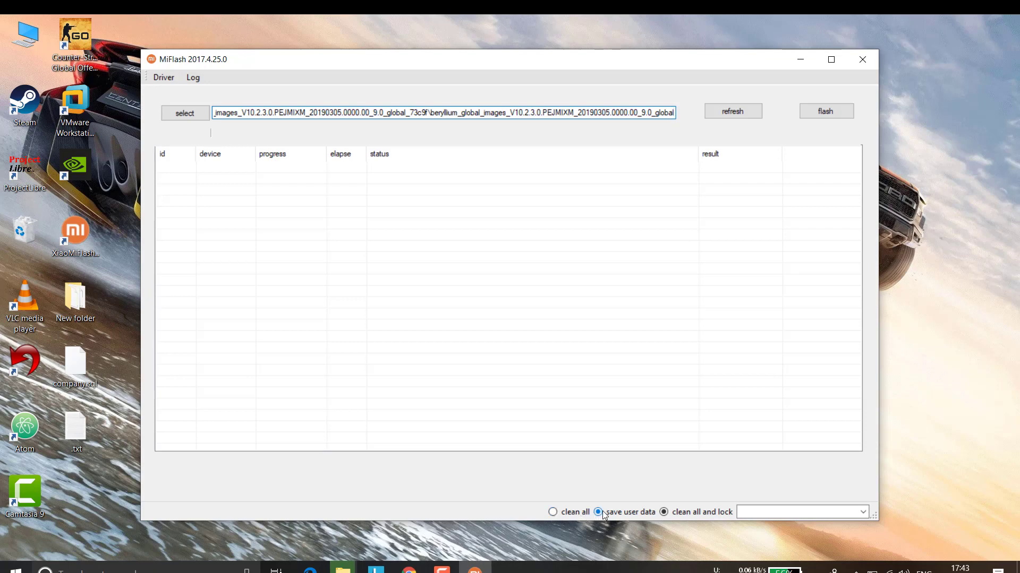
click(599, 512)
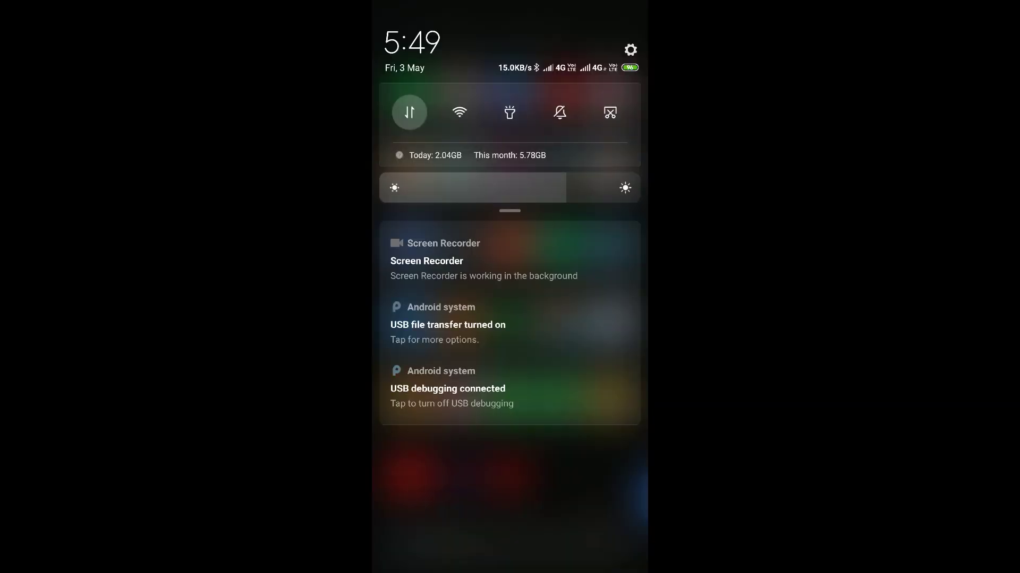
Step: Tap MIUI version under Settings > About phone to unlock developer mode
click(631, 50)
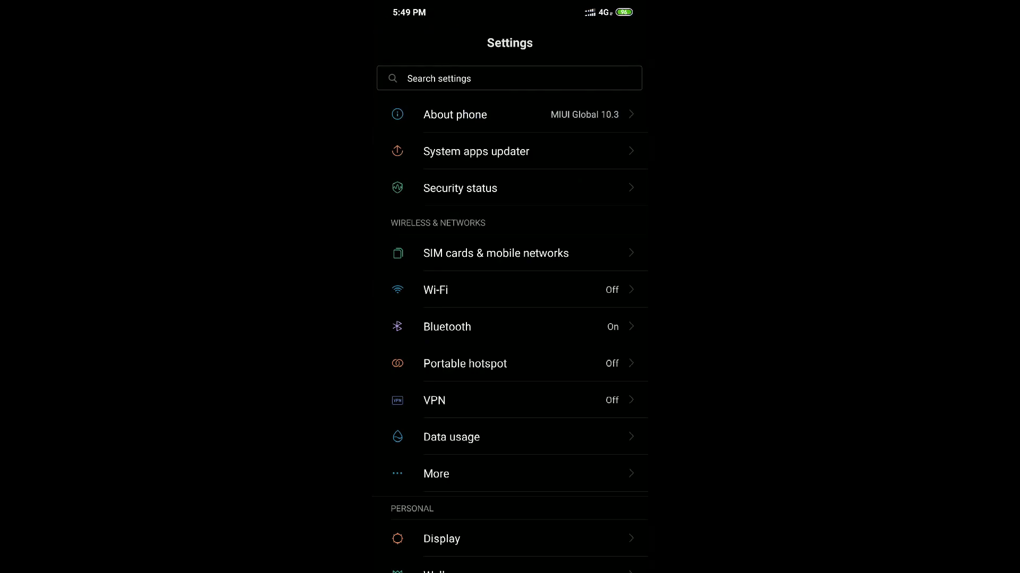
click(455, 114)
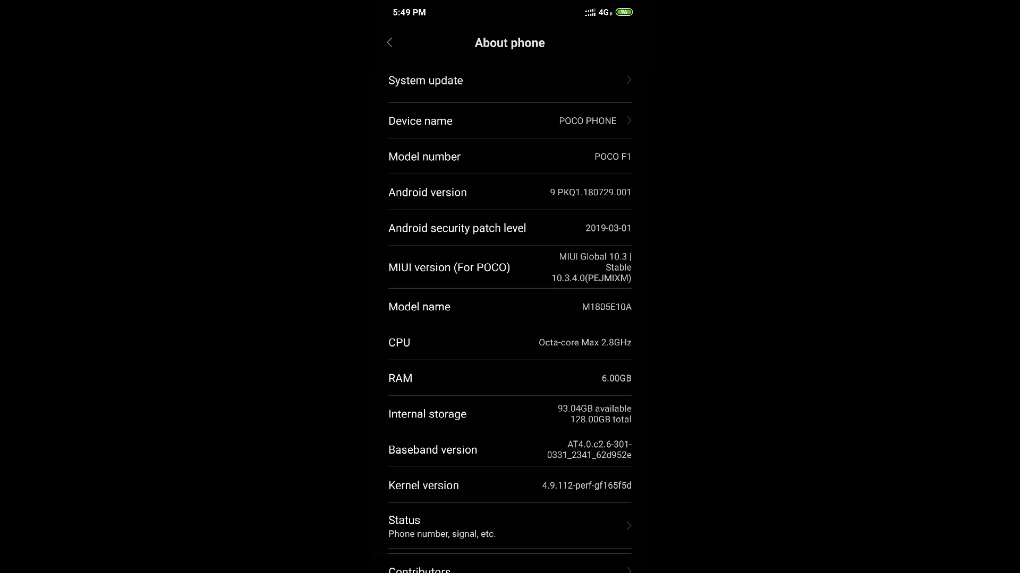
click(457, 267)
click(457, 267)
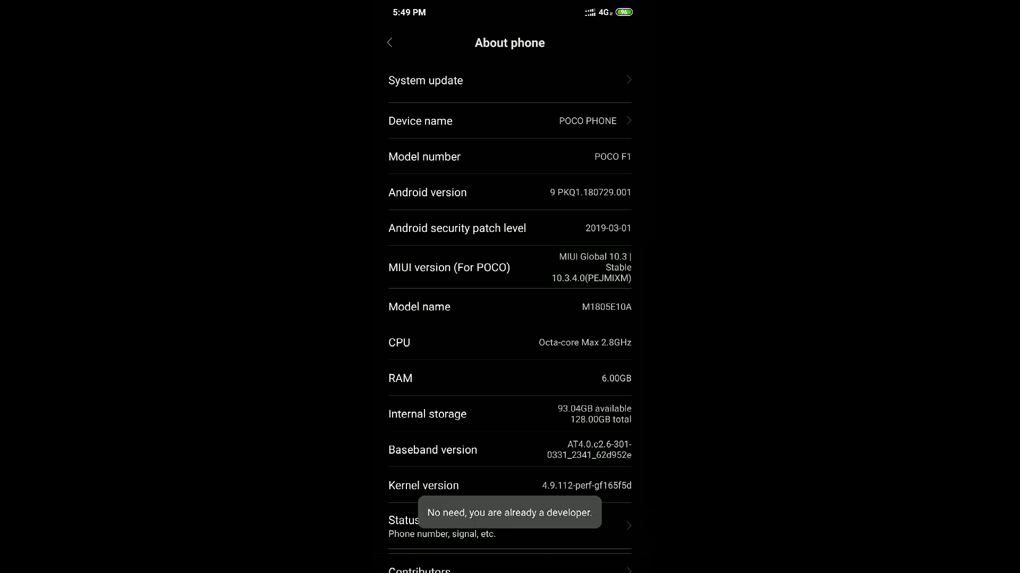
key(Escape)
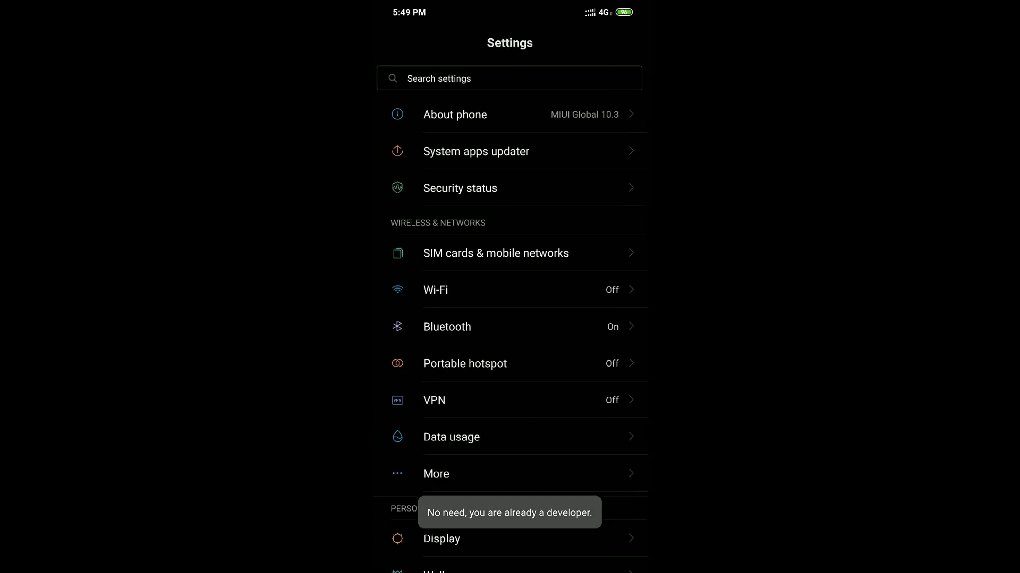
Step: Open Additional settings > Developer options and confirm USB debugging is on
scroll(510, 318, down, 5)
scroll(510, 319, down, 6)
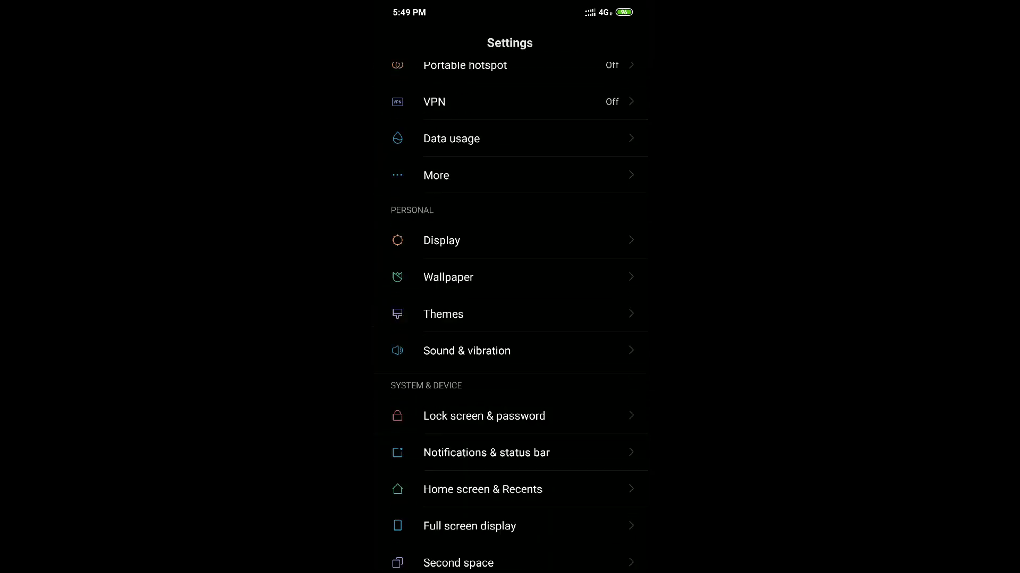
click(466, 446)
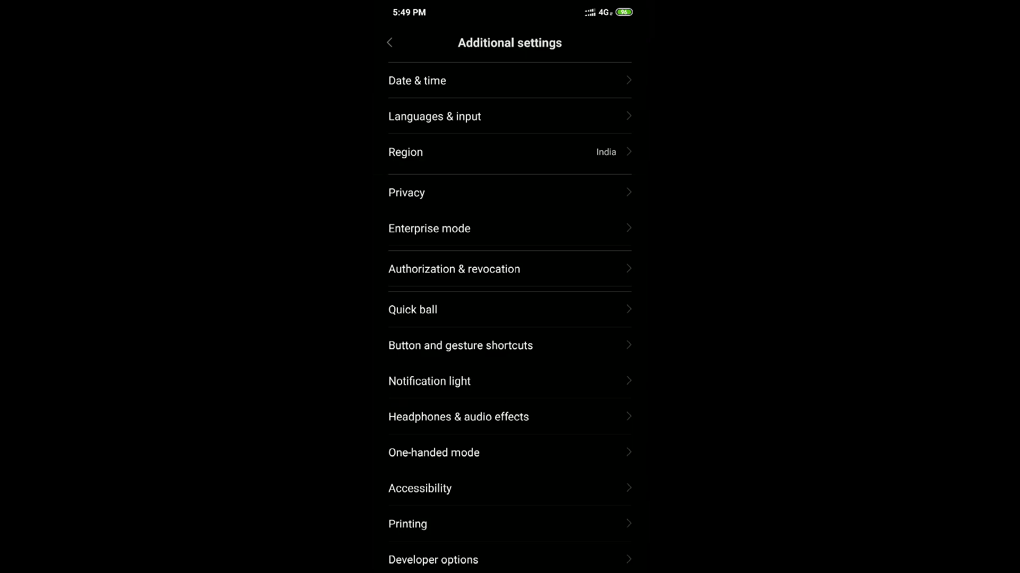
scroll(509, 318, down, 2)
click(433, 470)
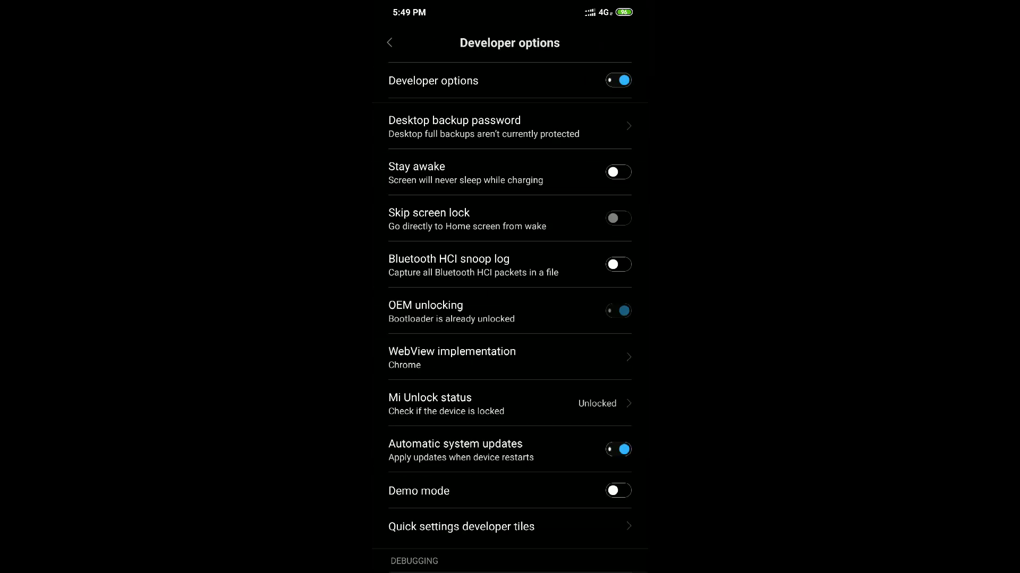
scroll(510, 319, down, 5)
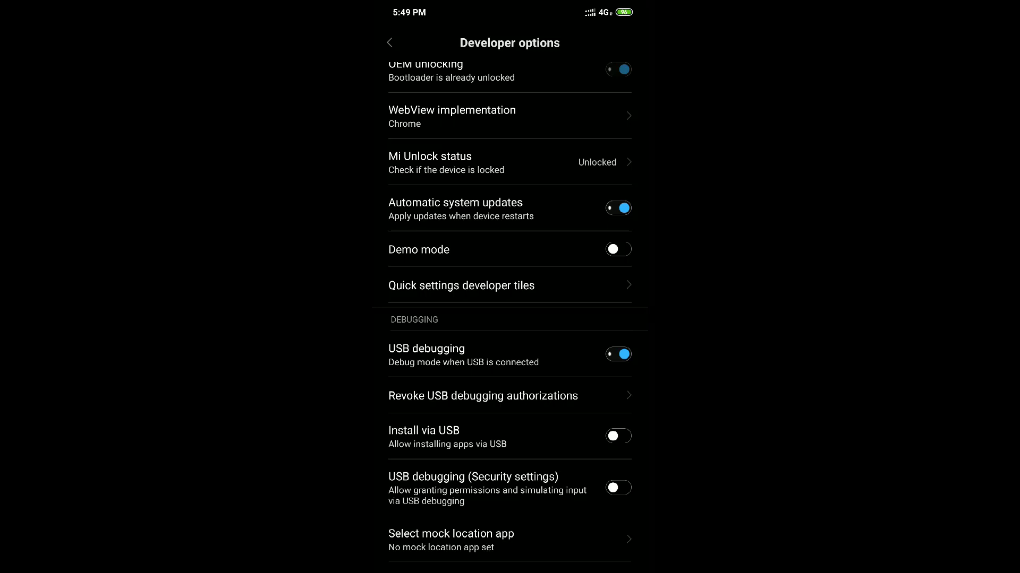
scroll(510, 316, down, 2)
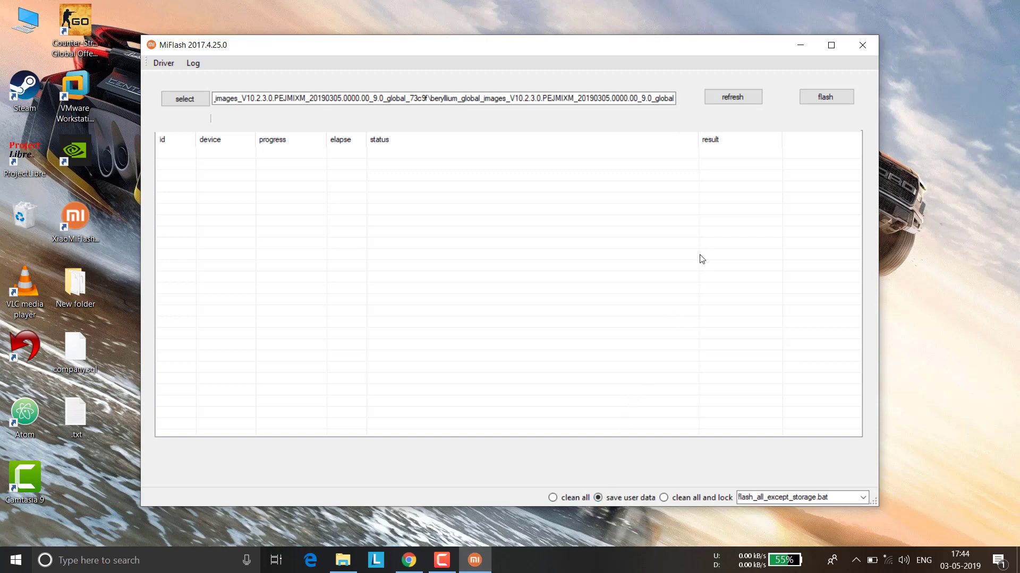
Step: Refresh MiFlash's device list to detect the phone in fastboot mode
click(734, 100)
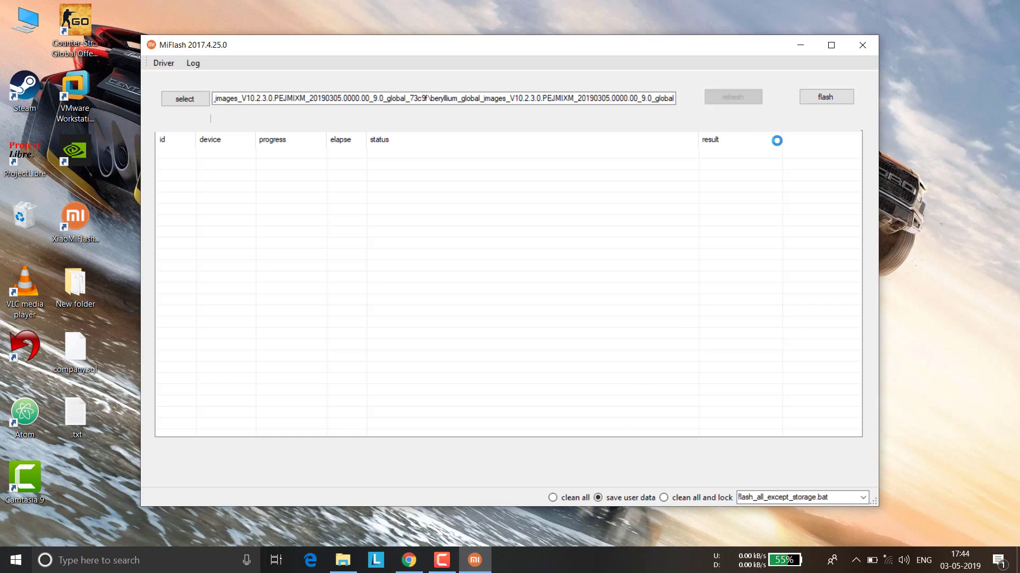